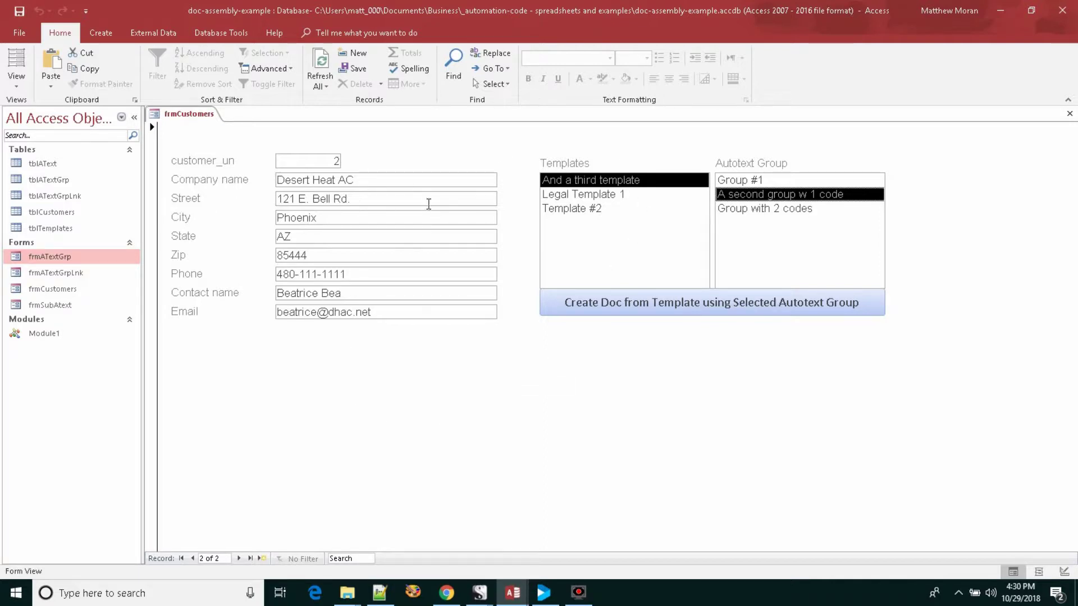
On the Desert Heat AC record, settle on 'And a third template' with autotext group 'Group #1'
{"action": "left_click", "coordinate": [570, 193]}
{"action": "left_click", "coordinate": [571, 208]}
{"action": "left_click", "coordinate": [576, 180]}
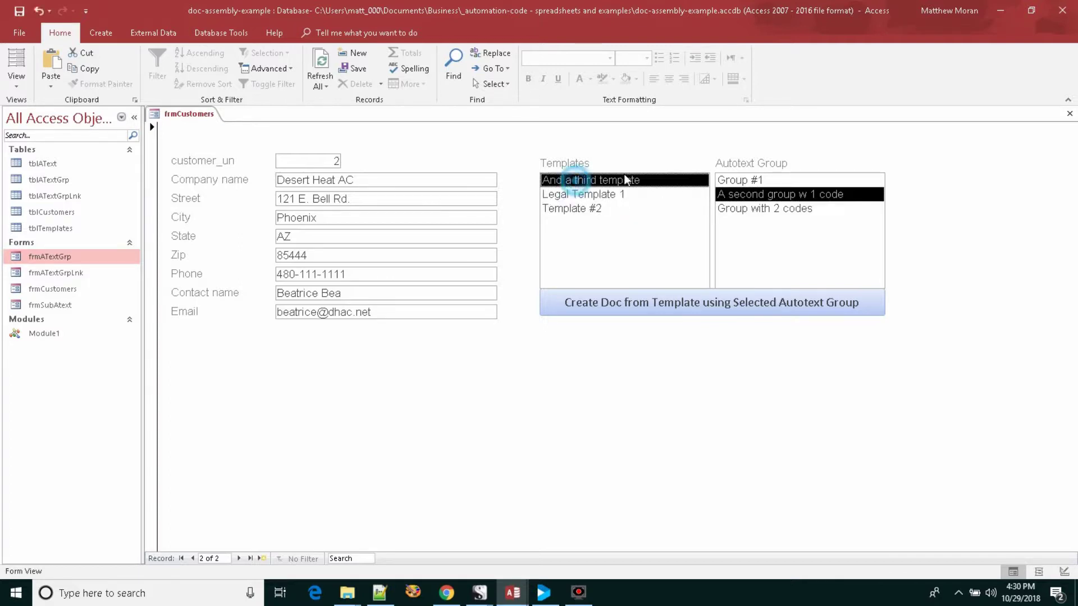
{"action": "left_click", "coordinate": [739, 179]}
{"action": "left_click", "coordinate": [744, 195]}
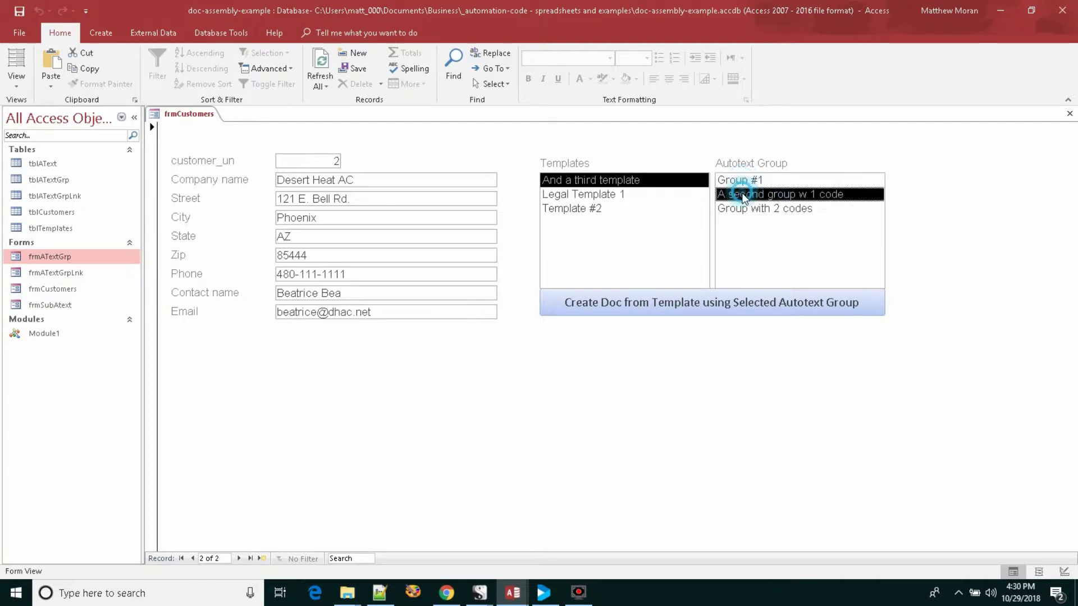
{"action": "left_click", "coordinate": [743, 209]}
{"action": "left_click", "coordinate": [740, 181]}
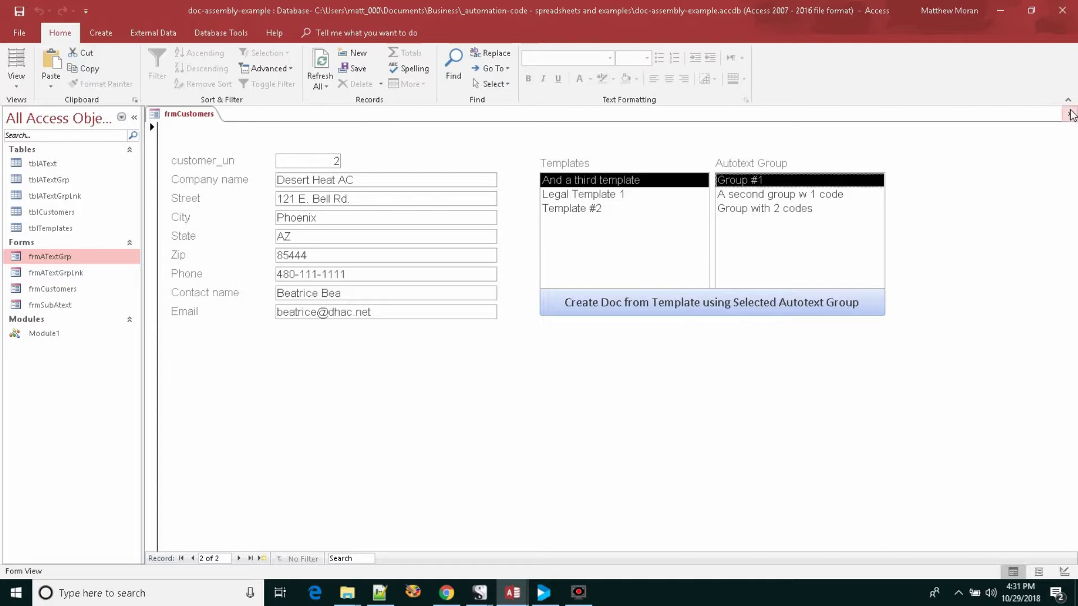
Close frmCustomers and inspect Group #1's linked codes AA.010.05 and AB.015.02 in frmATextGrp
{"action": "key", "text": "ctrl+w"}
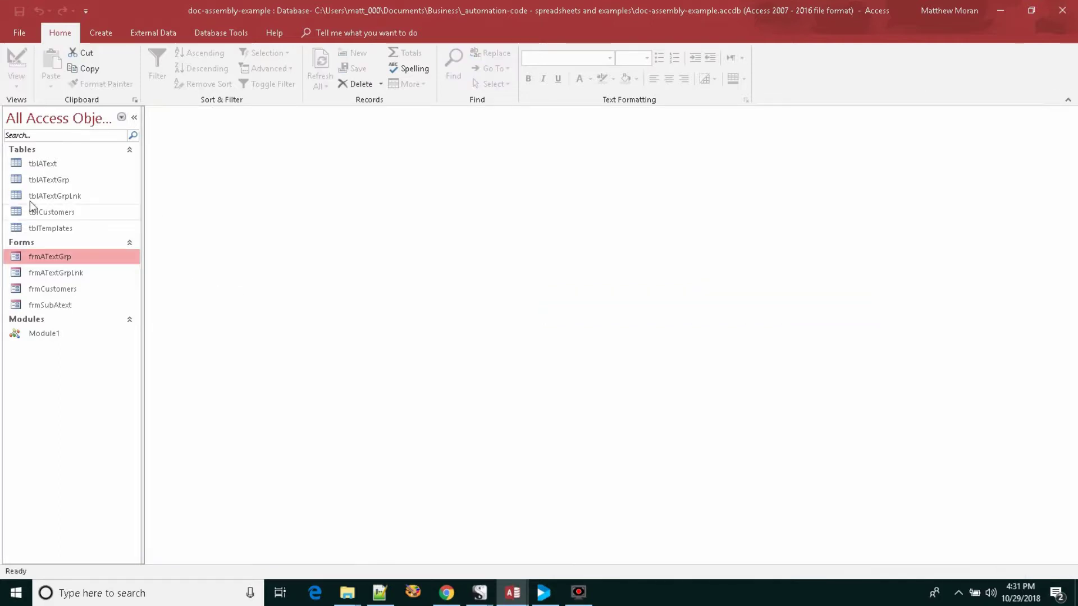
{"action": "left_click", "coordinate": [61, 257]}
{"action": "double_click", "coordinate": [61, 256]}
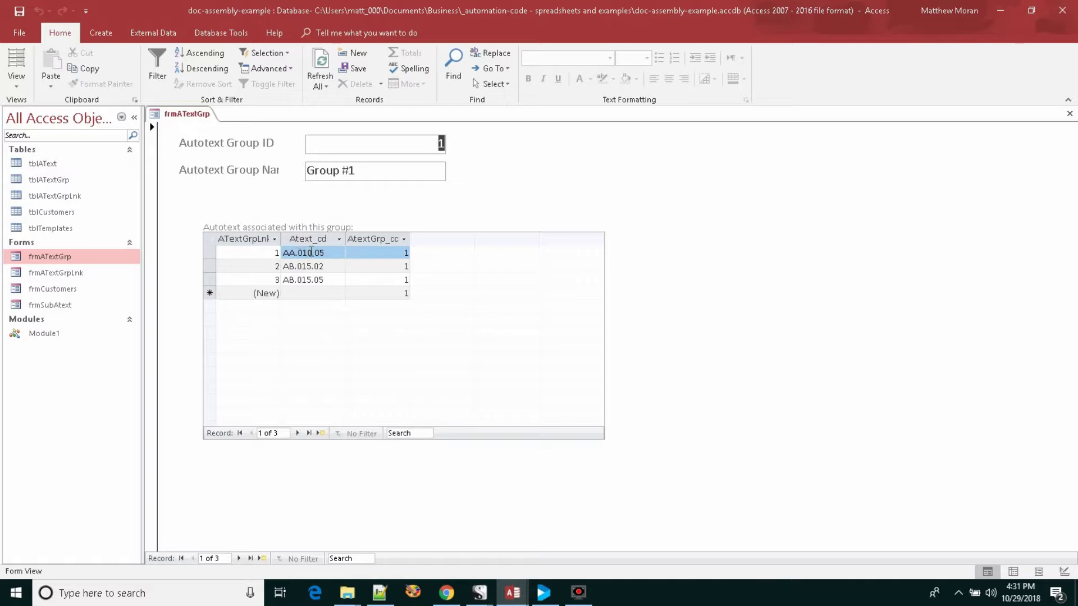
{"action": "left_click_drag", "start_coordinate": [312, 252], "coordinate": [302, 253]}
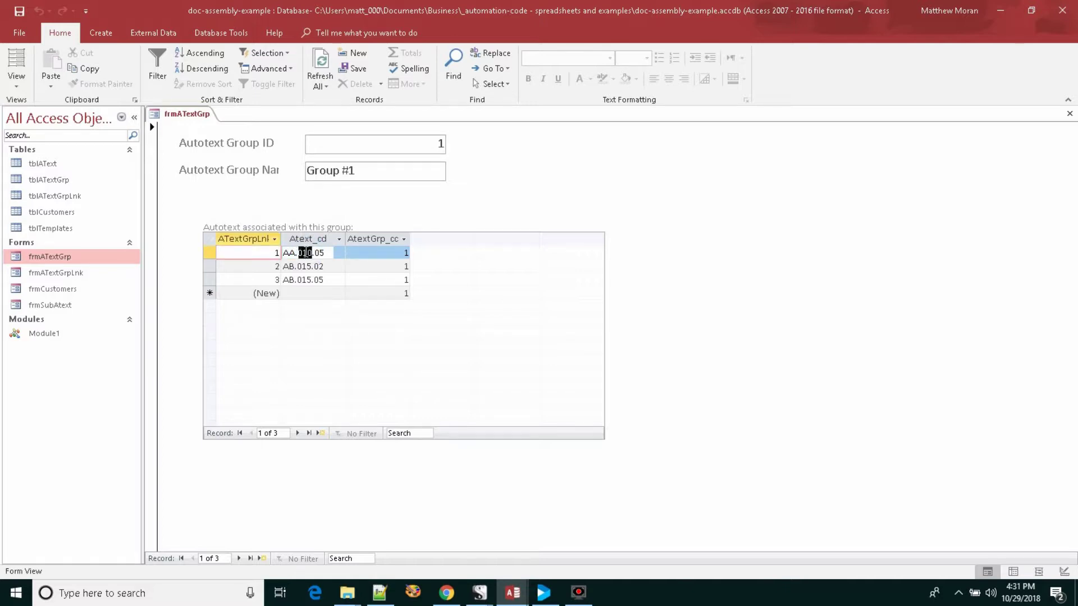
{"action": "left_click", "coordinate": [324, 253]}
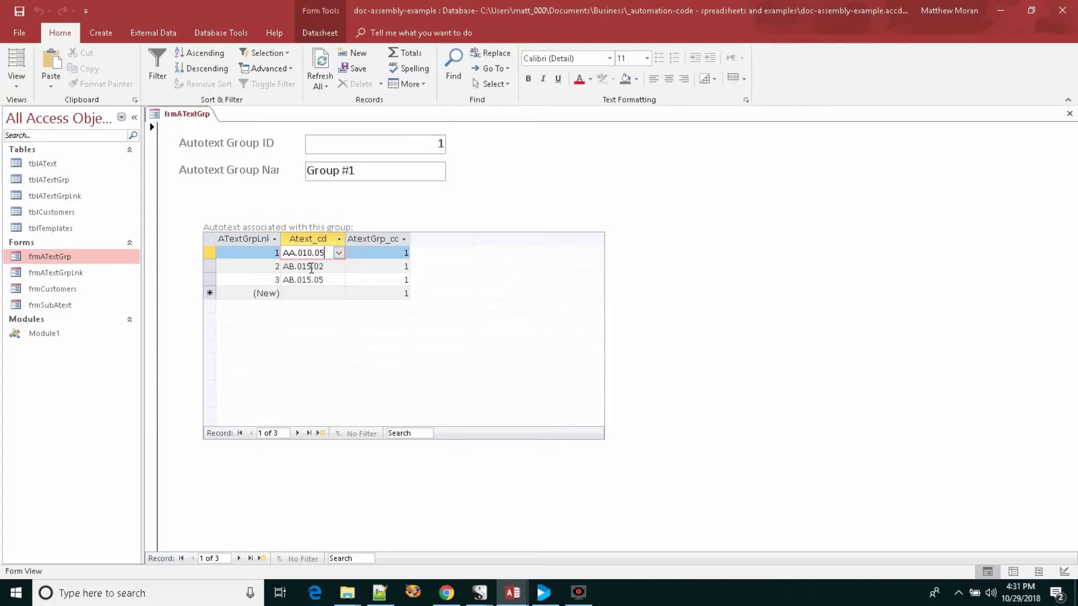
{"action": "left_click", "coordinate": [317, 266]}
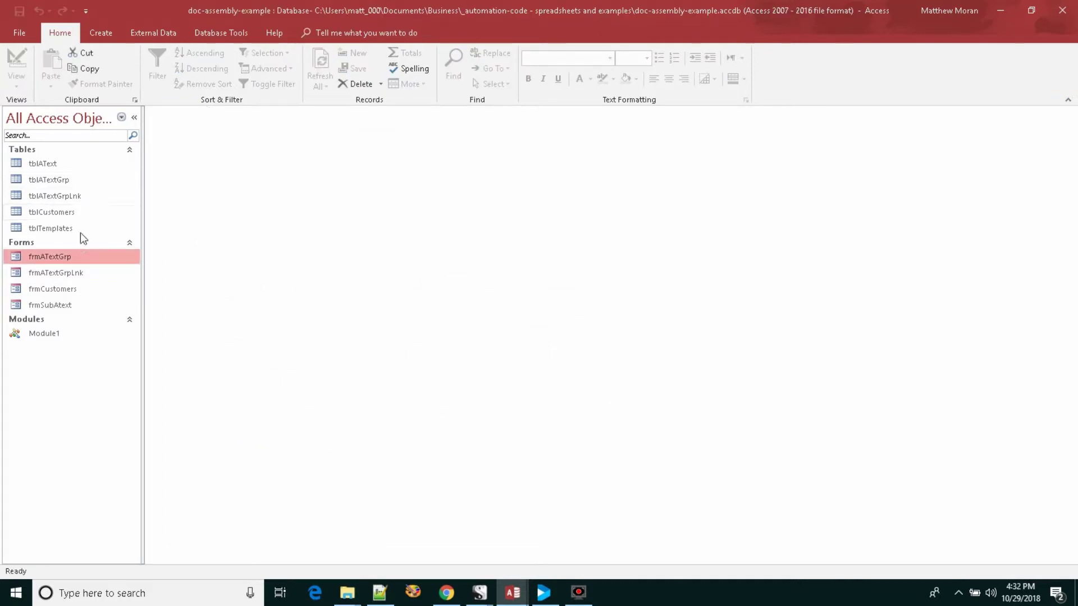
Create a document for ABC Company of California using Legal Template 1 and Group #1, then close frmCustomers
{"action": "double_click", "coordinate": [55, 289]}
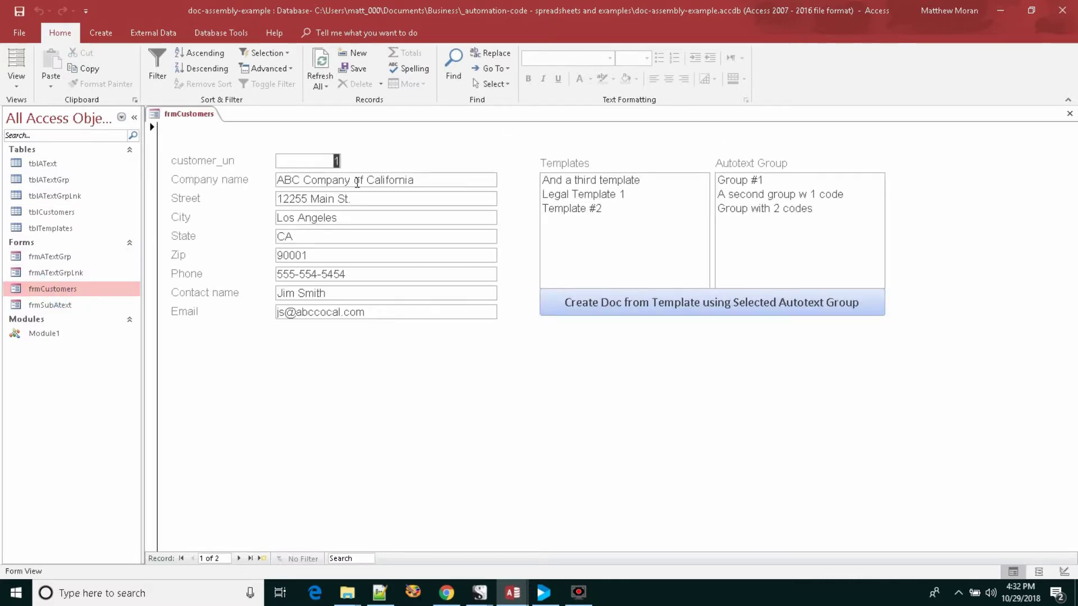
{"action": "left_click", "coordinate": [604, 194]}
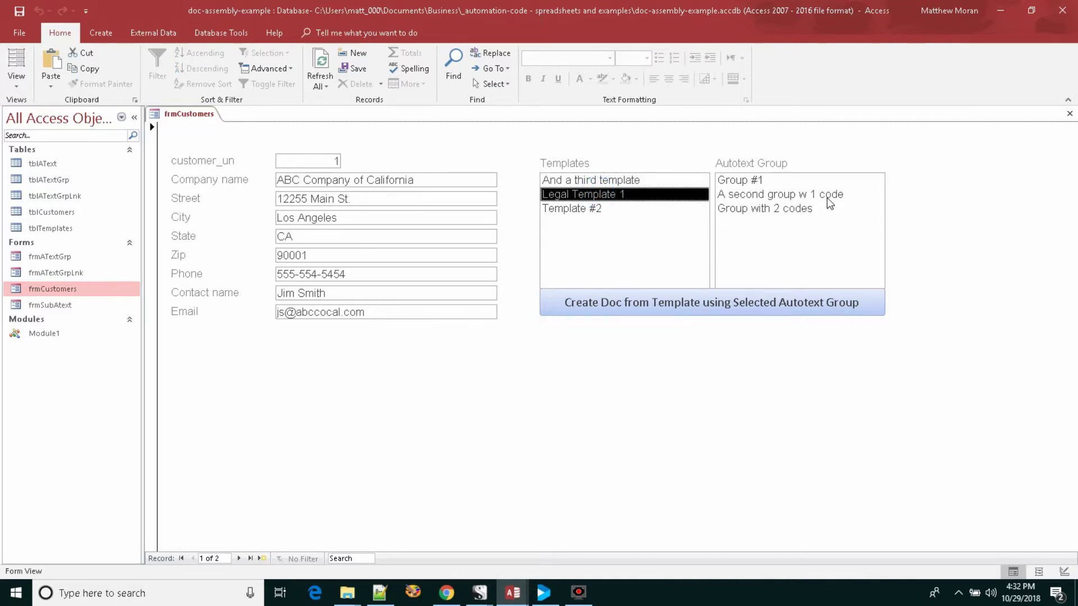
{"action": "left_click", "coordinate": [757, 181]}
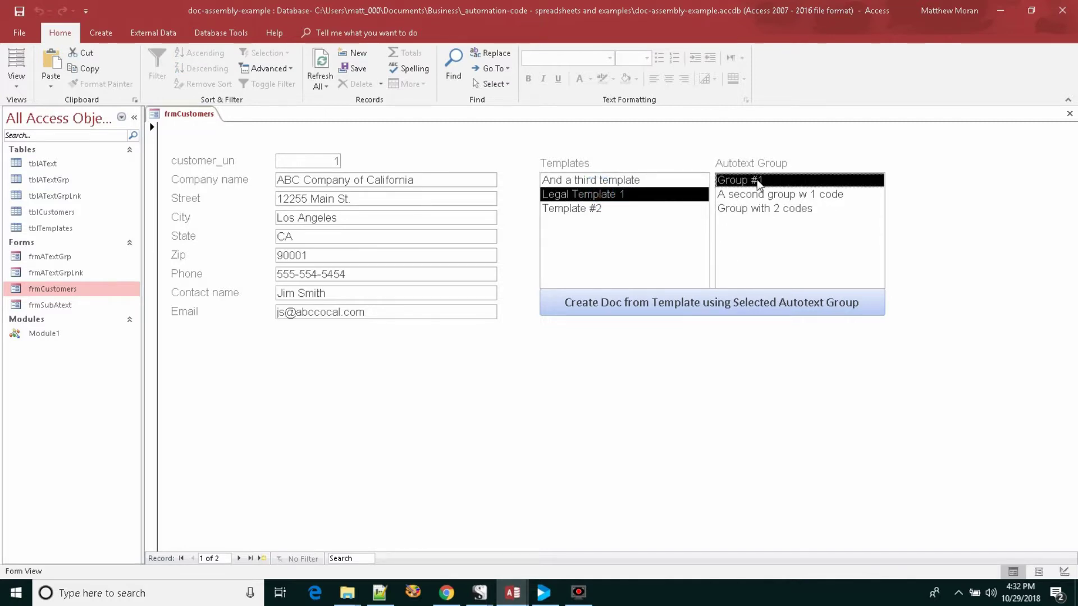
{"action": "left_click", "coordinate": [701, 306]}
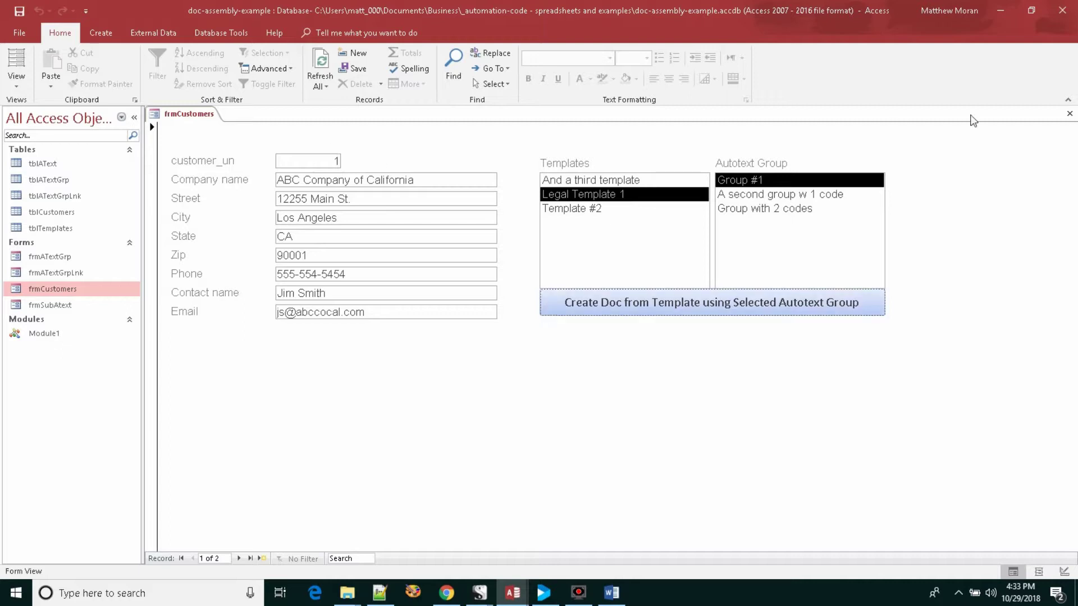
{"action": "left_click", "coordinate": [1069, 114]}
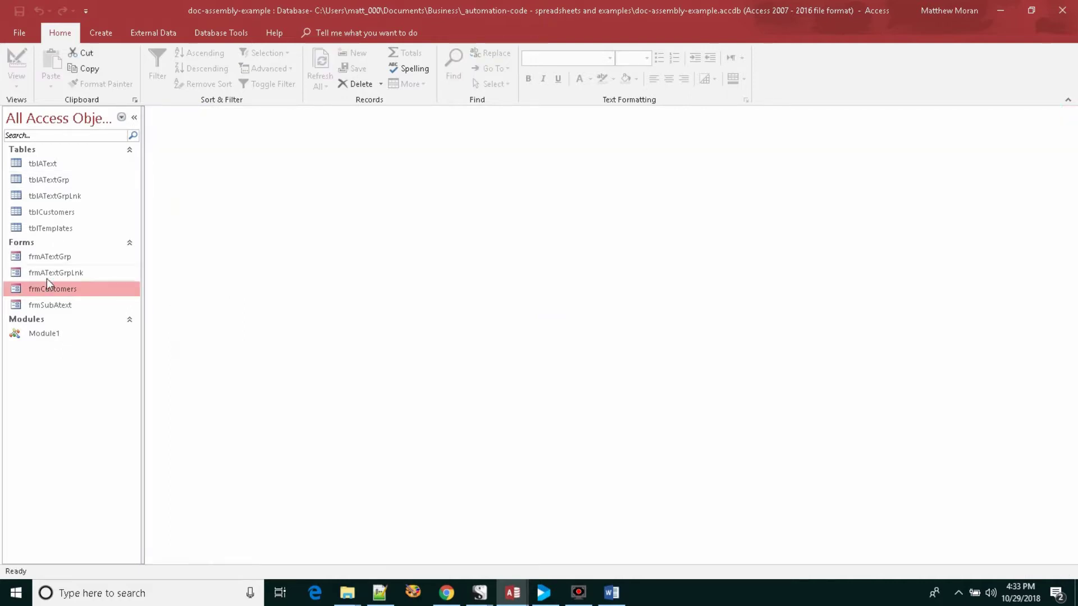
Add a new autotext group record named 'Demo Entry #4' in frmATextGrp
{"action": "double_click", "coordinate": [56, 257]}
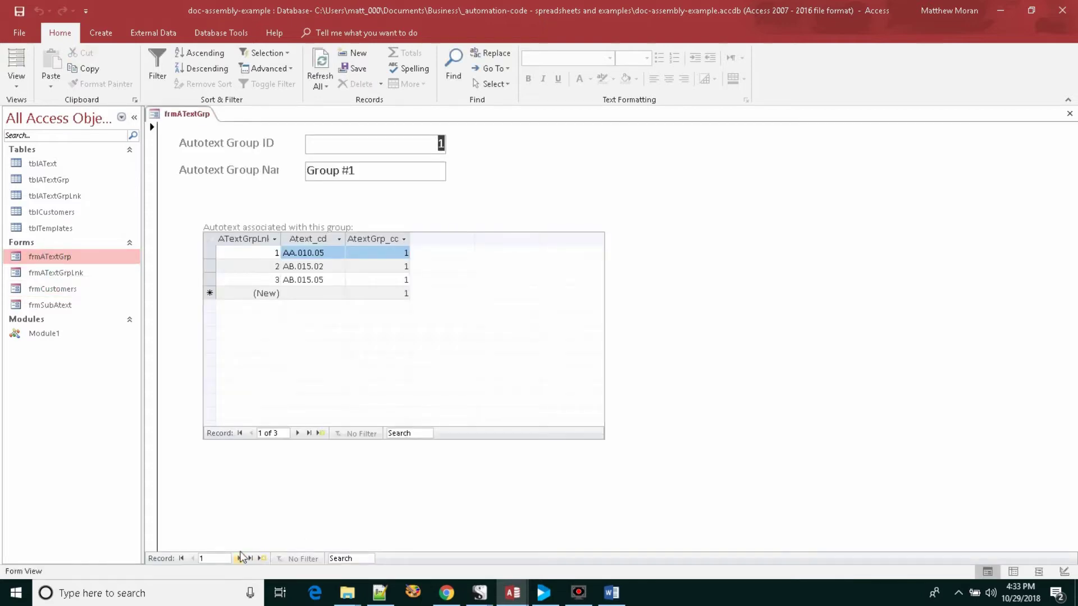
{"action": "left_click", "coordinate": [240, 558]}
{"action": "left_click", "coordinate": [240, 558]}
{"action": "left_click", "coordinate": [240, 558]}
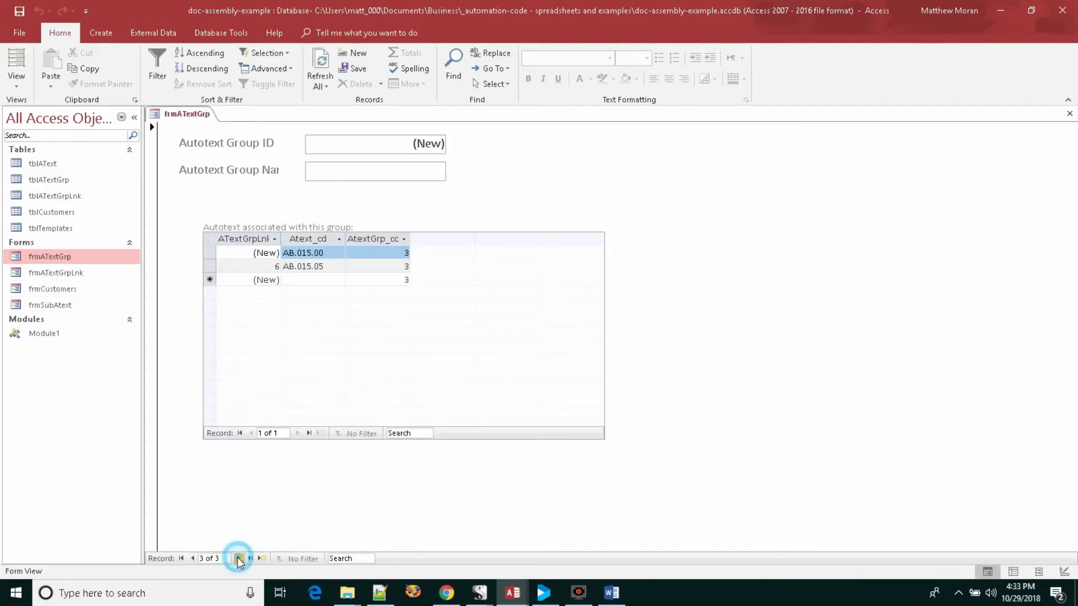
{"action": "left_click", "coordinate": [358, 168]}
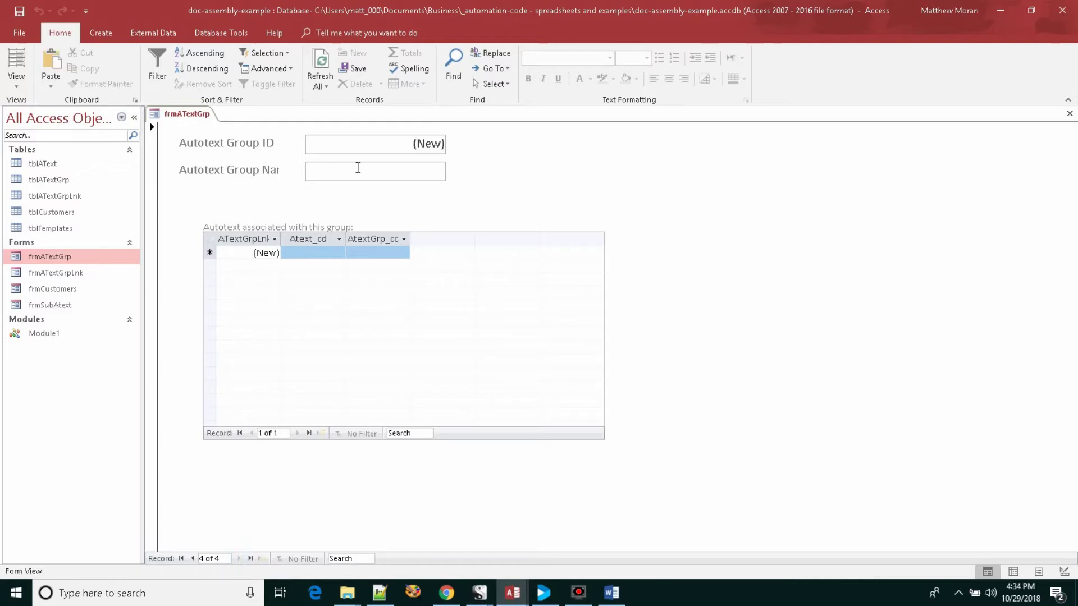
{"action": "type", "text": "Demo Entry "}
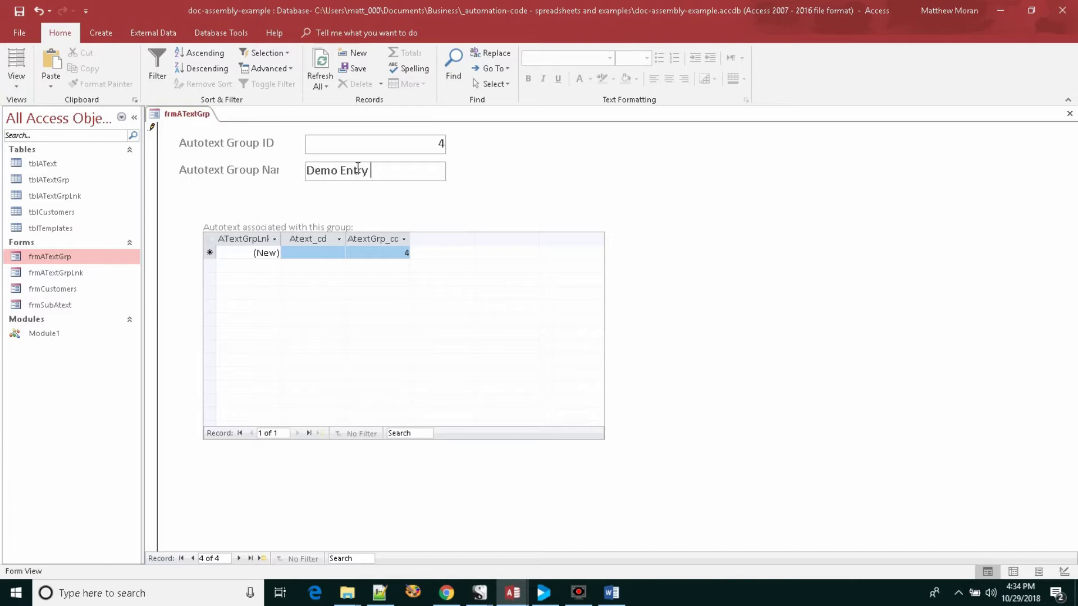
{"action": "type", "text": "#4"}
Link codes AA.010.05 and AB.015.05 to the new group, save, and close the form
{"action": "left_click", "coordinate": [314, 255]}
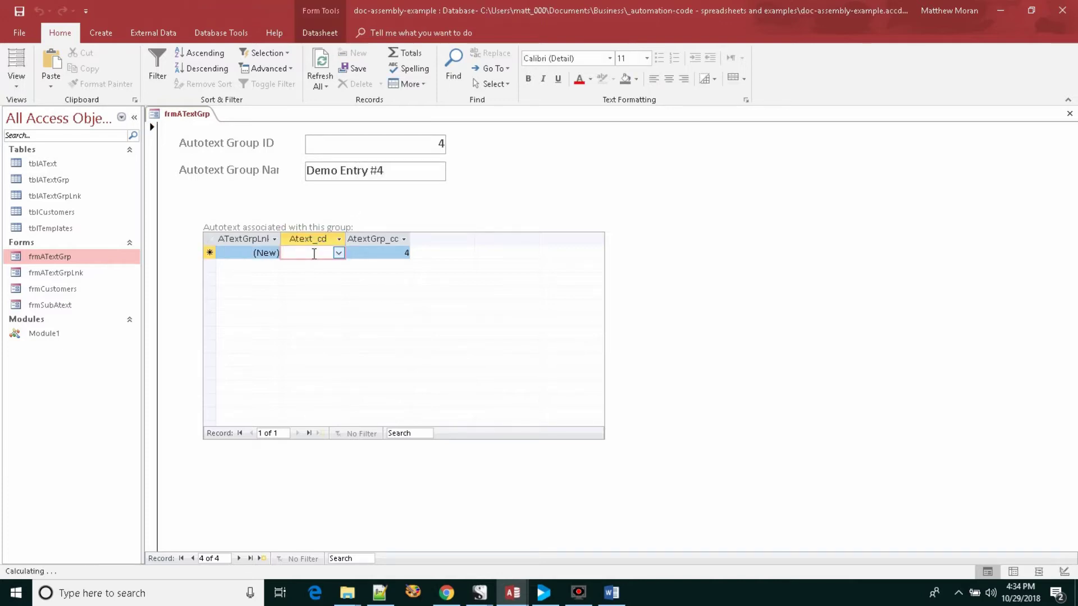
{"action": "left_click", "coordinate": [338, 253]}
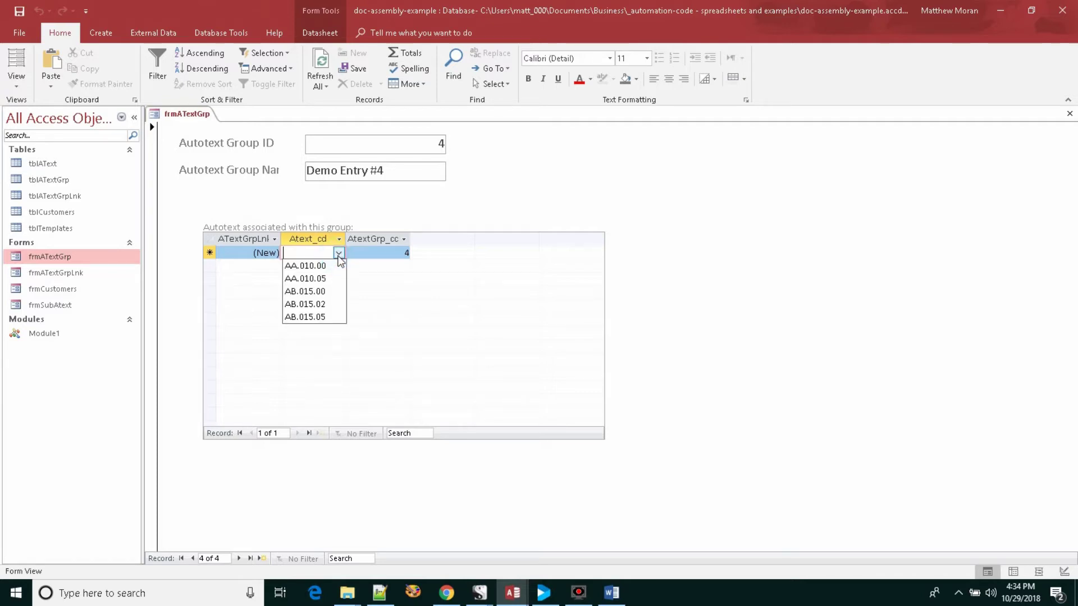
{"action": "left_click", "coordinate": [312, 279]}
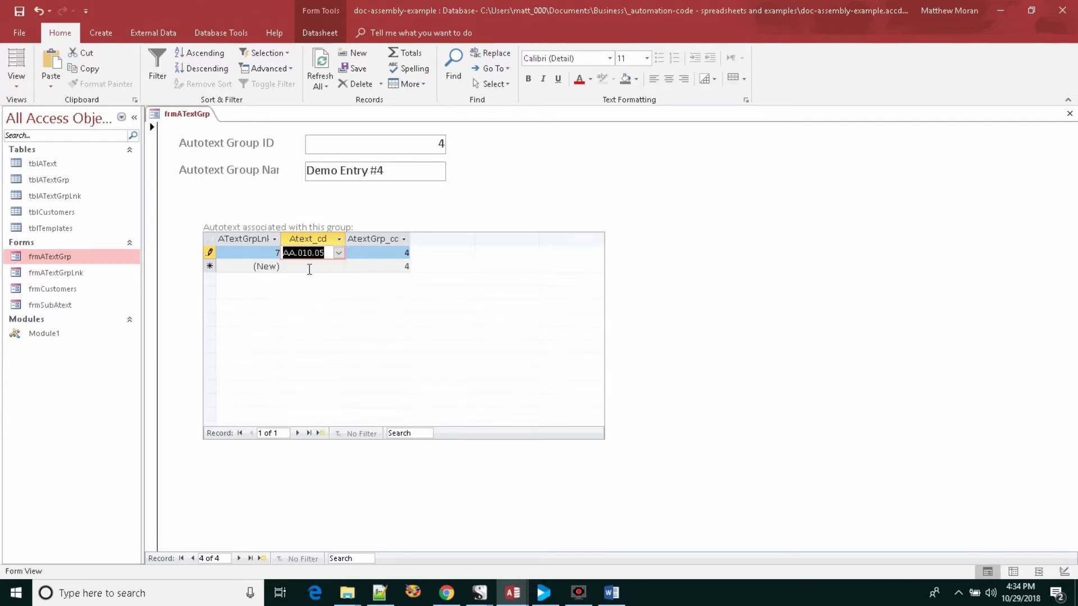
{"action": "left_click", "coordinate": [335, 266]}
{"action": "left_click", "coordinate": [339, 265]}
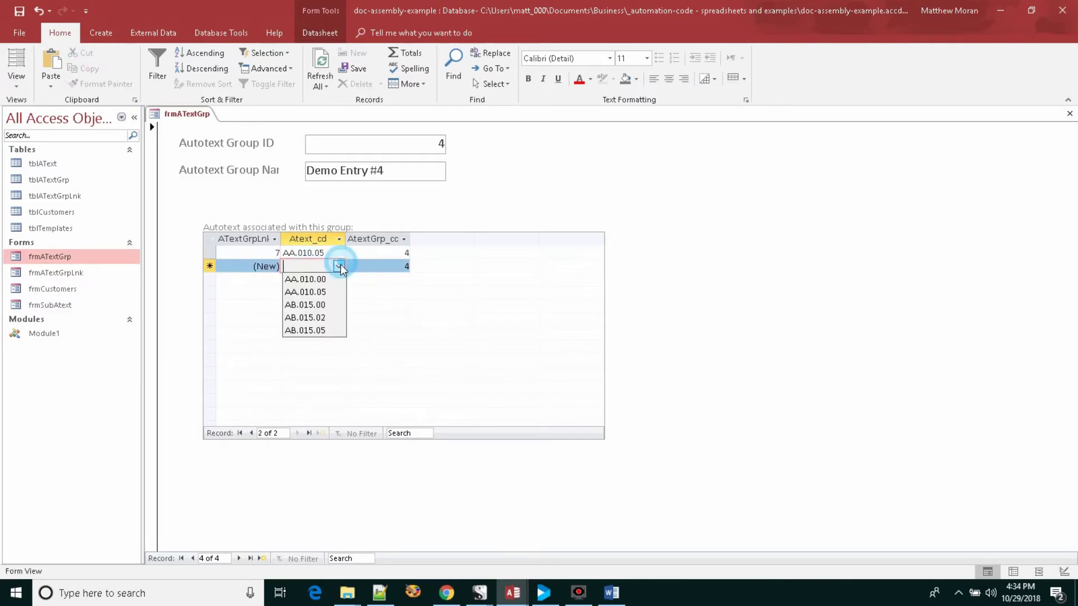
{"action": "left_click", "coordinate": [305, 331]}
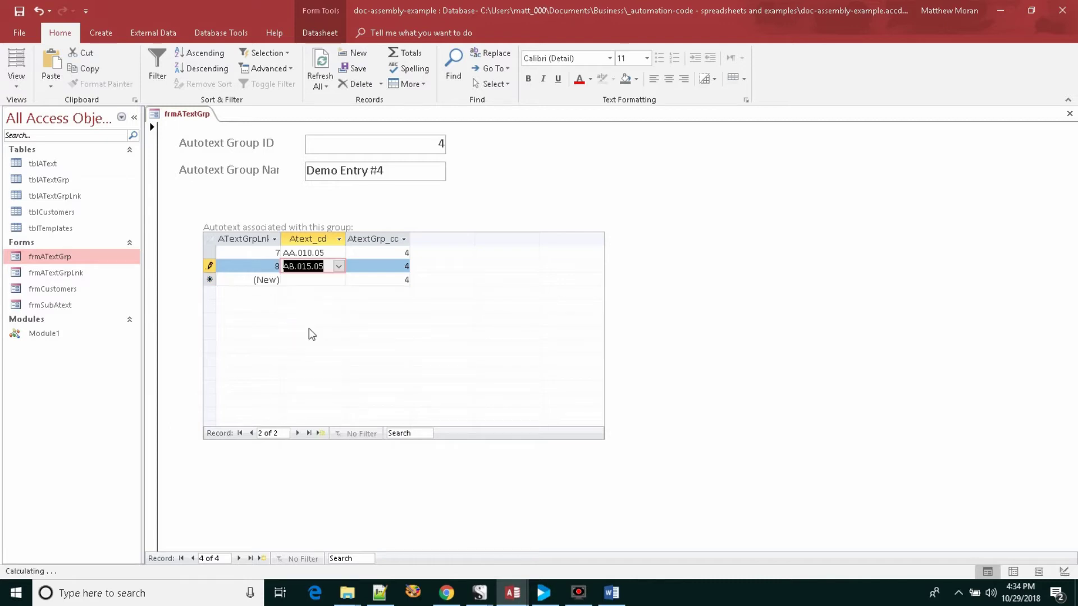
{"action": "left_click", "coordinate": [365, 267]}
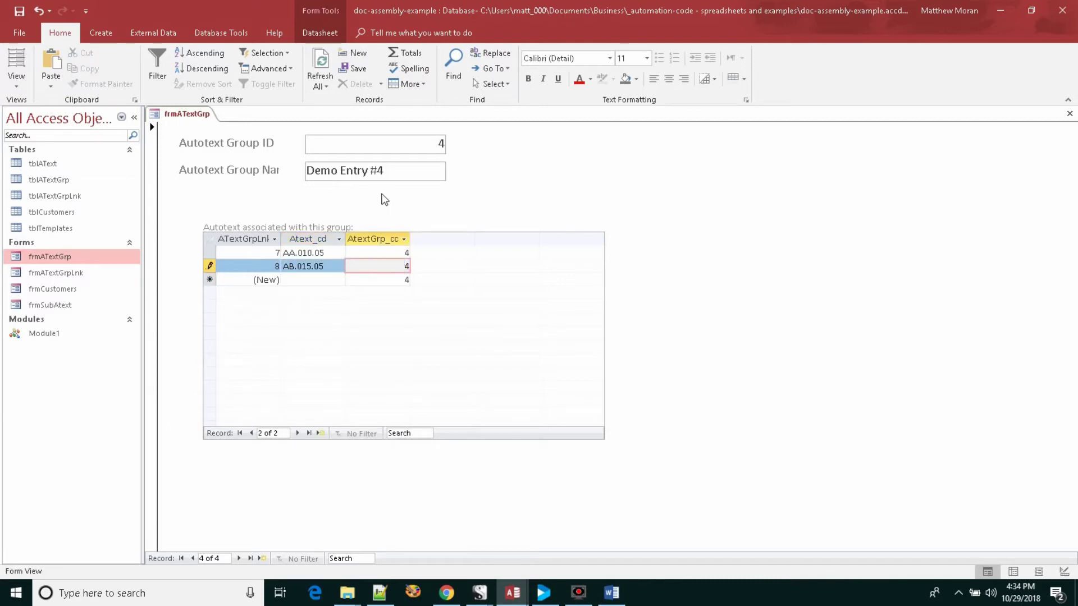
{"action": "left_click", "coordinate": [439, 144]}
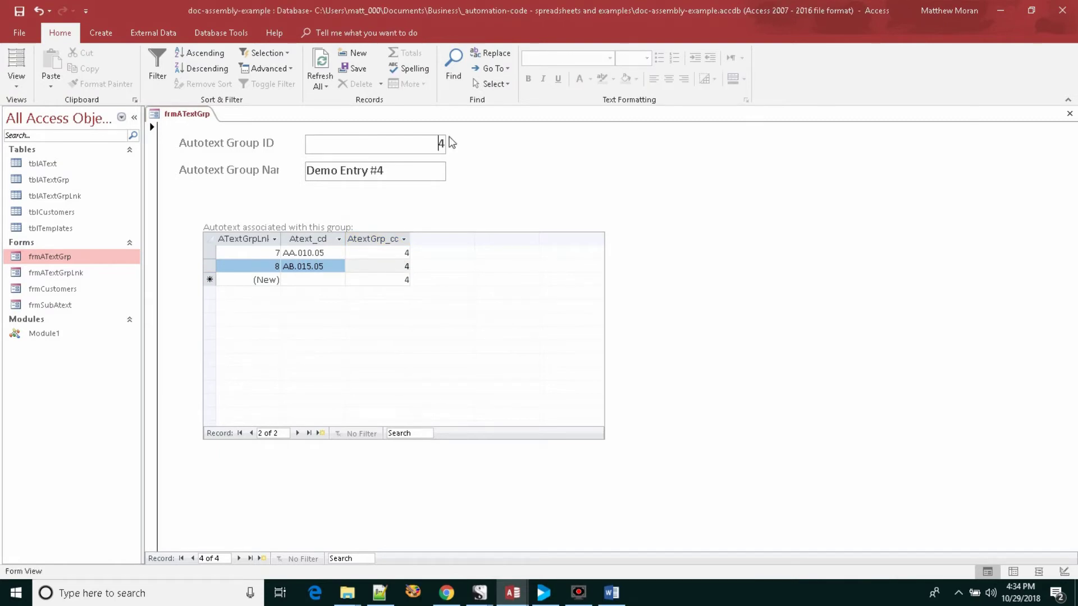
{"action": "left_click", "coordinate": [1069, 114]}
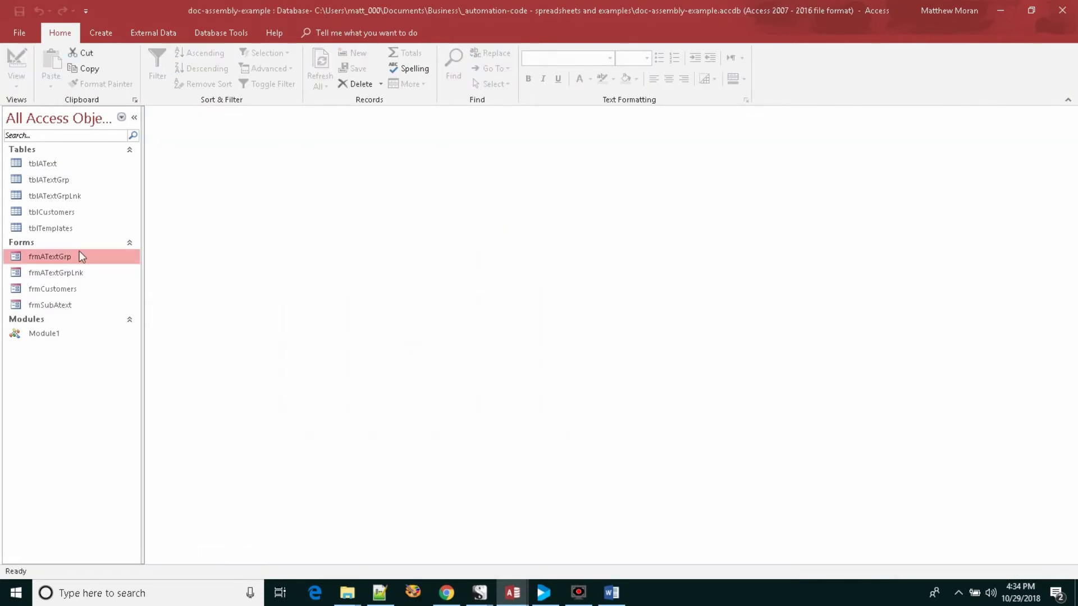
Reopen frmCustomers, pick Demo Entry #4 and Legal Template 1, and create the document
{"action": "double_click", "coordinate": [60, 289]}
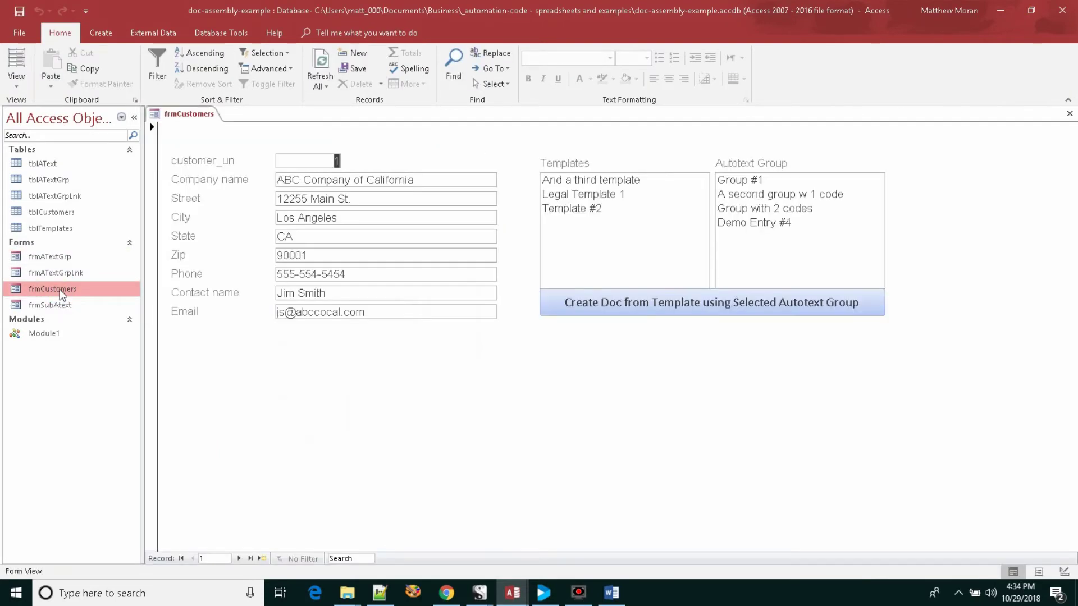
{"action": "left_click", "coordinate": [772, 223]}
{"action": "left_click", "coordinate": [551, 193]}
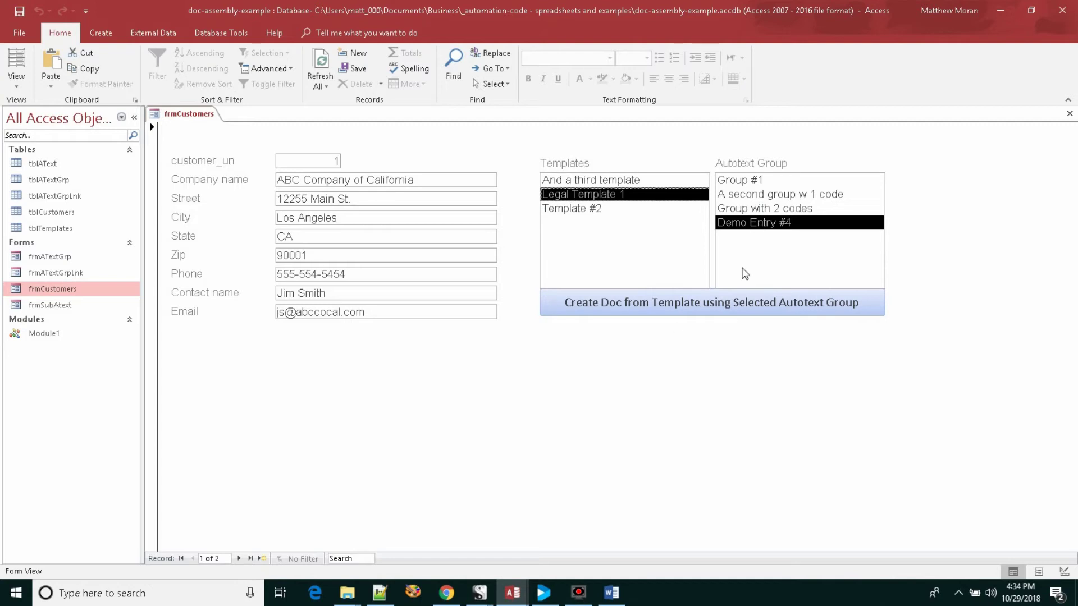
{"action": "left_click", "coordinate": [718, 304]}
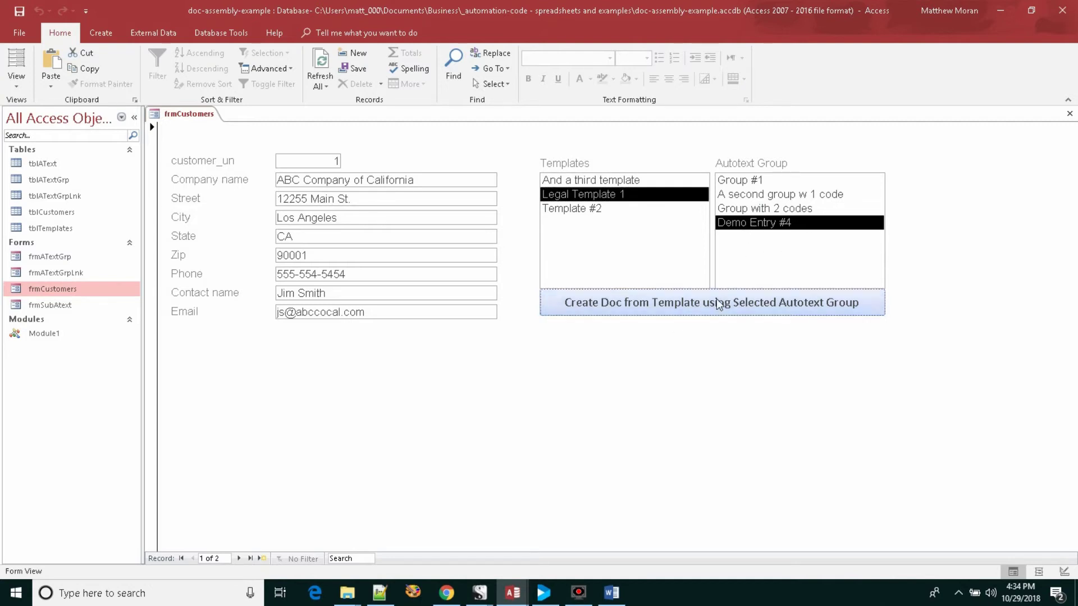